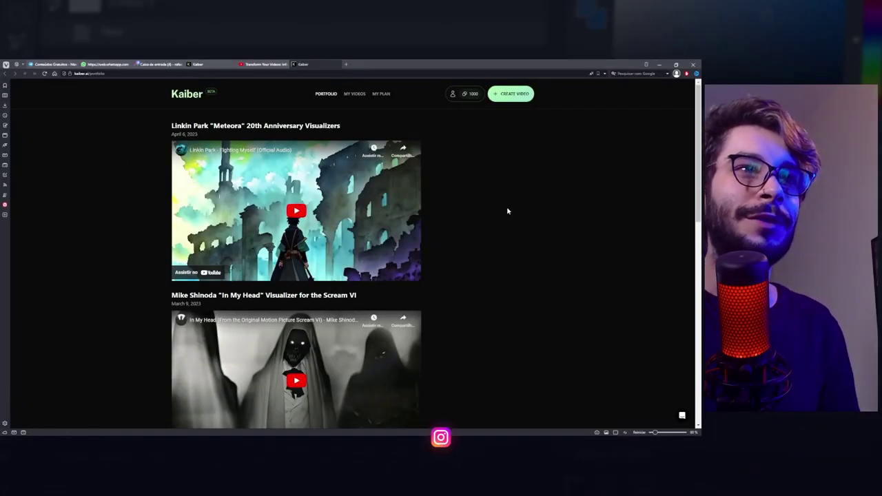
# Start a new Kaiber video, then open the Kaiber Transform tutorial video on YouTube.
pyautogui.scroll(-3, 492, 216)
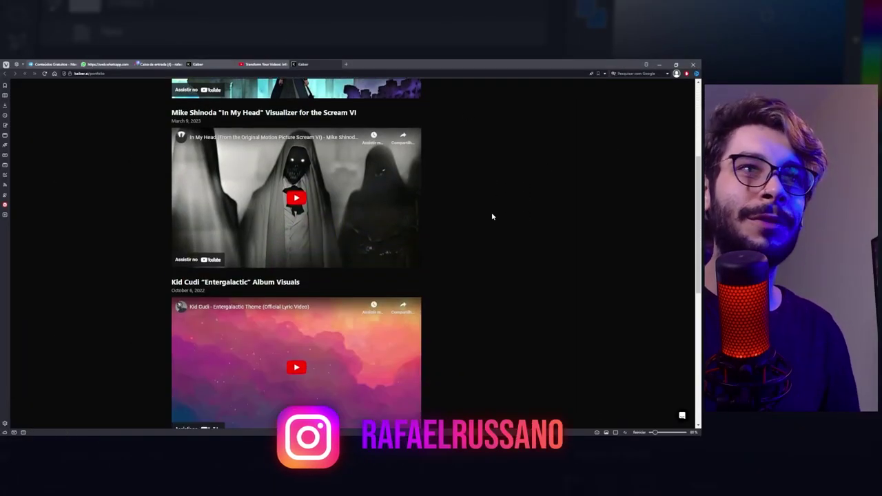
pyautogui.scroll(-2, 492, 217)
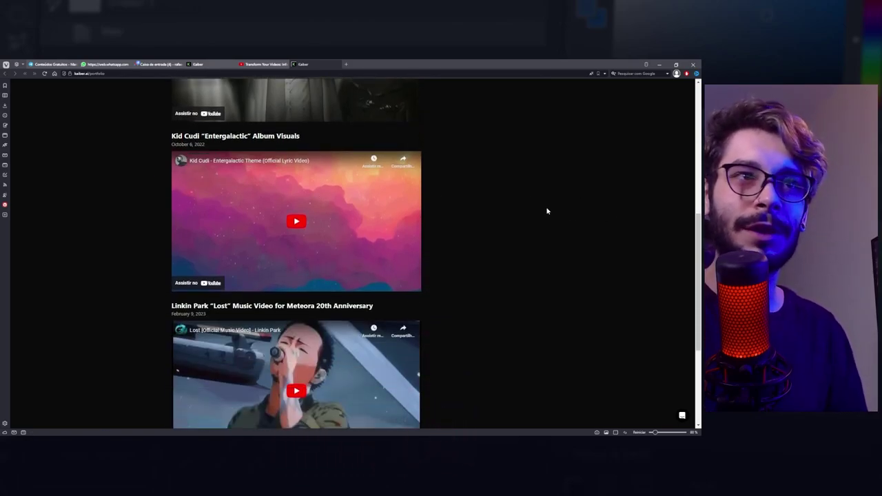
pyautogui.scroll(-3, 524, 216)
pyautogui.scroll(4, 519, 218)
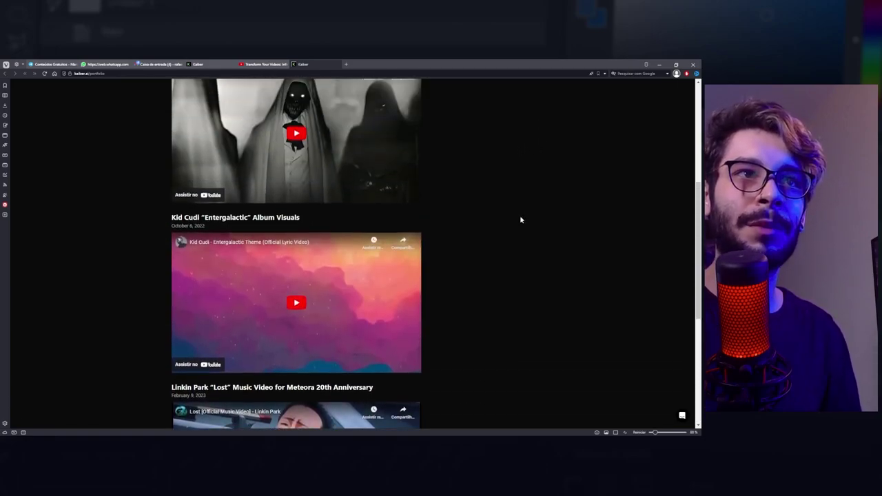
pyautogui.scroll(3, 520, 219)
pyautogui.scroll(1, 520, 222)
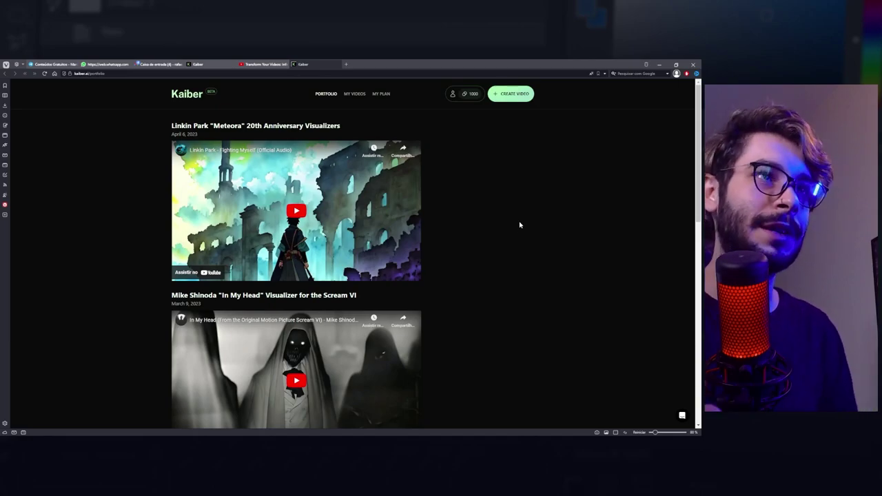
pyautogui.click(511, 94)
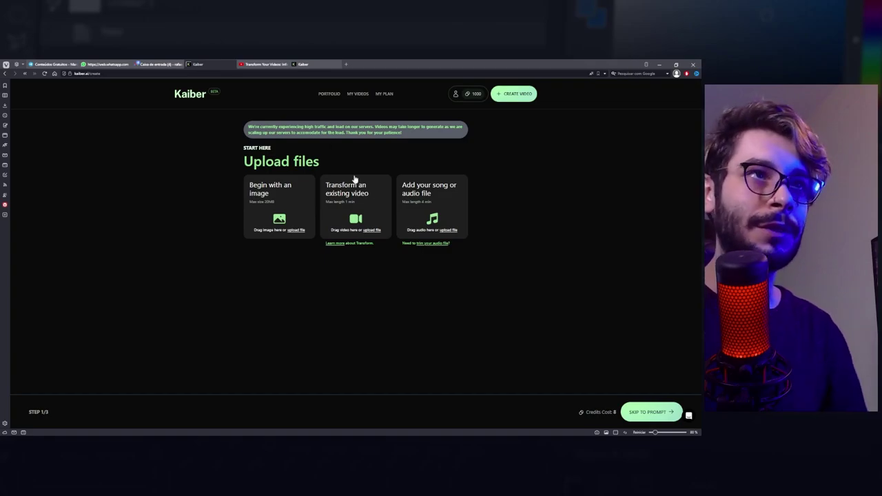
pyautogui.click(271, 65)
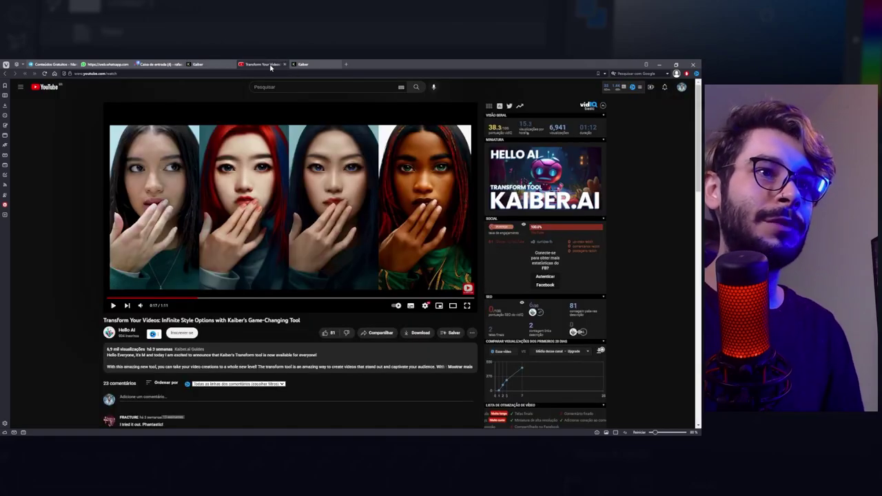
pyautogui.click(158, 298)
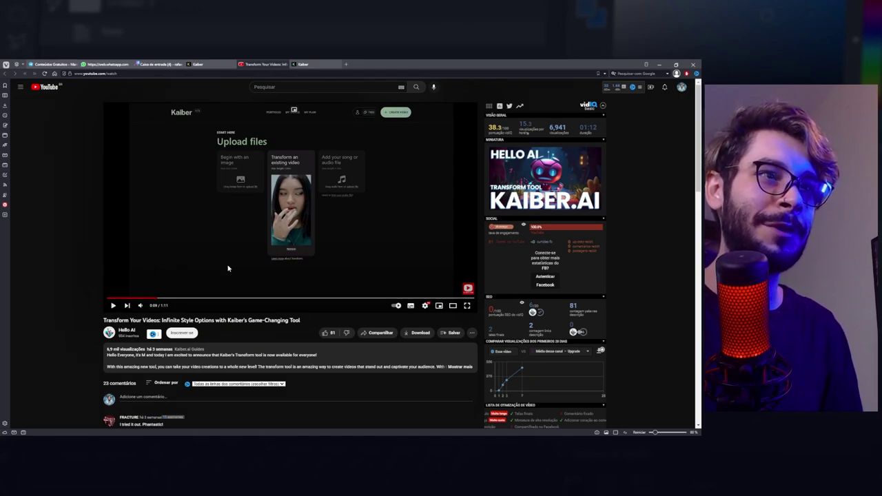
pyautogui.click(198, 297)
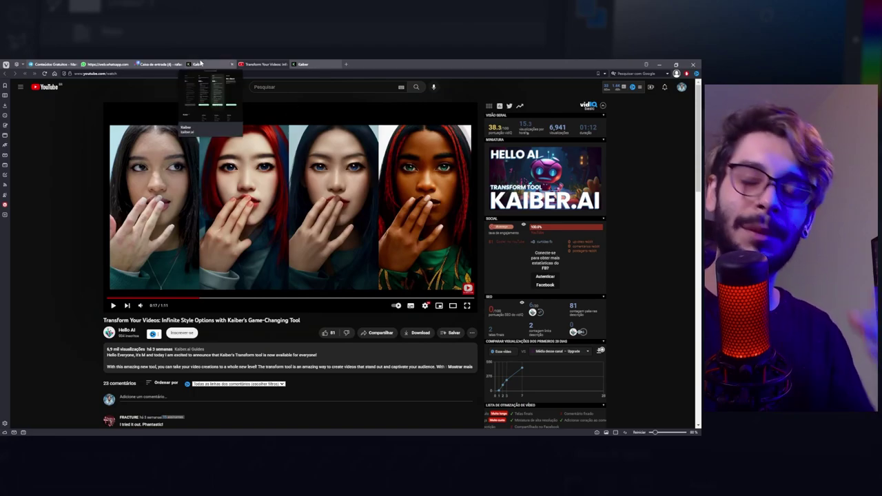
pyautogui.click(210, 67)
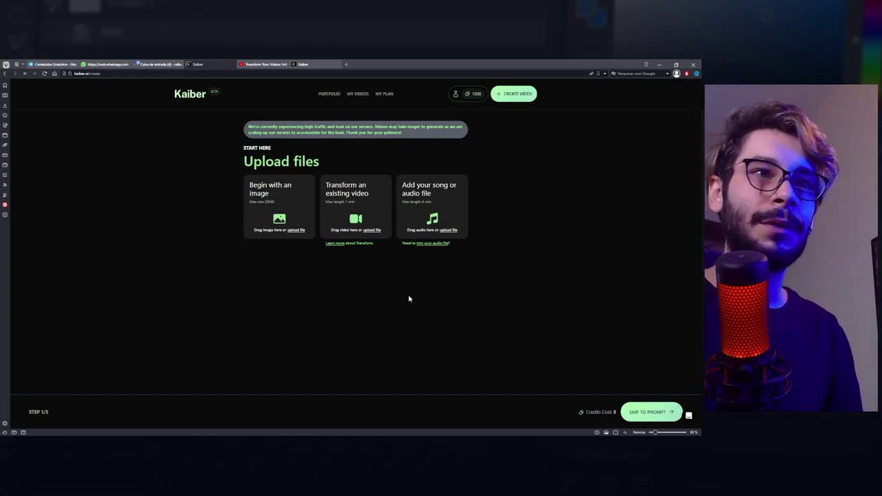
# Upload the portrait photo as the starting image and advance to the prompt step.
pyautogui.click(281, 194)
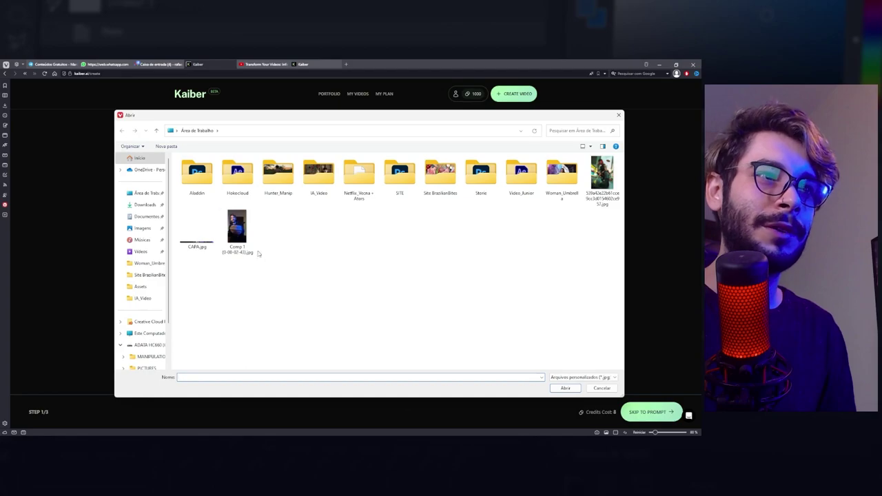
pyautogui.doubleClick(238, 233)
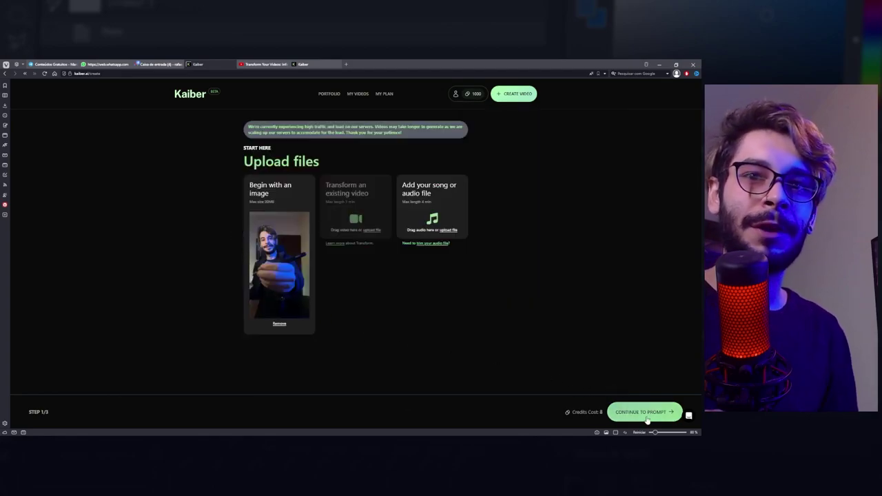
pyautogui.click(640, 413)
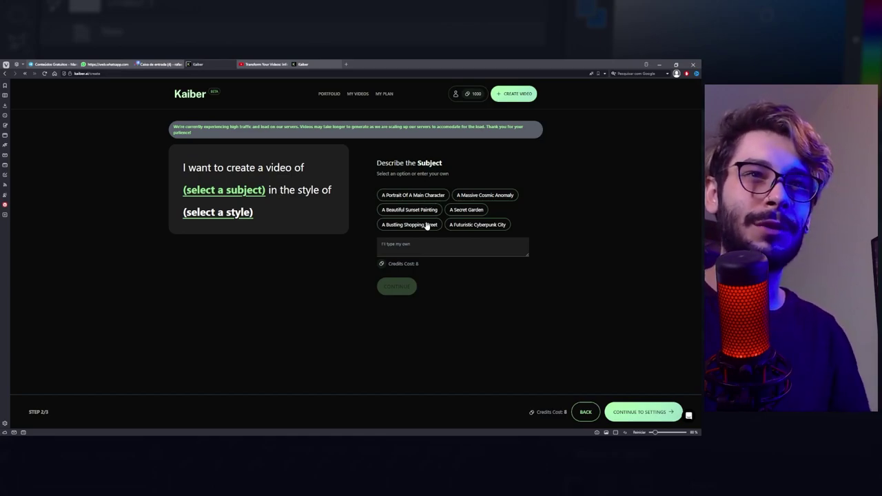
# Enter the custom subject 'a futuristic man in a cyberpunk world' and continue to art styles.
pyautogui.click(414, 246)
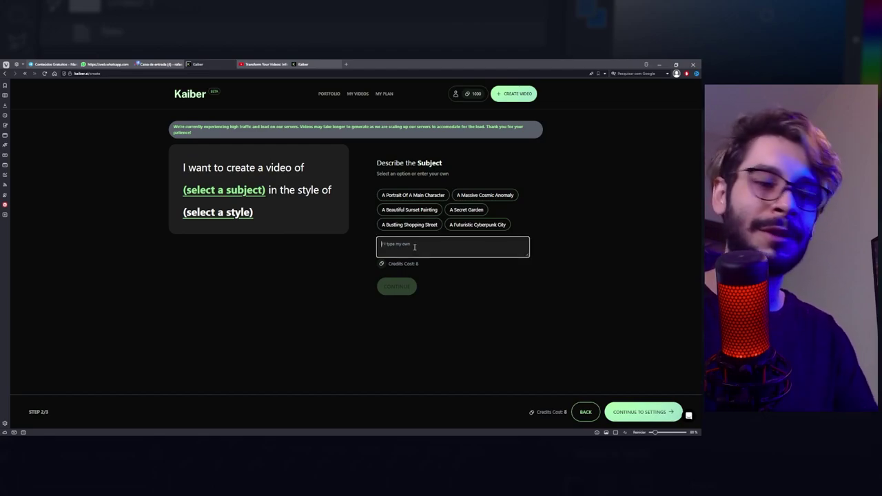
pyautogui.write('a futuristic ')
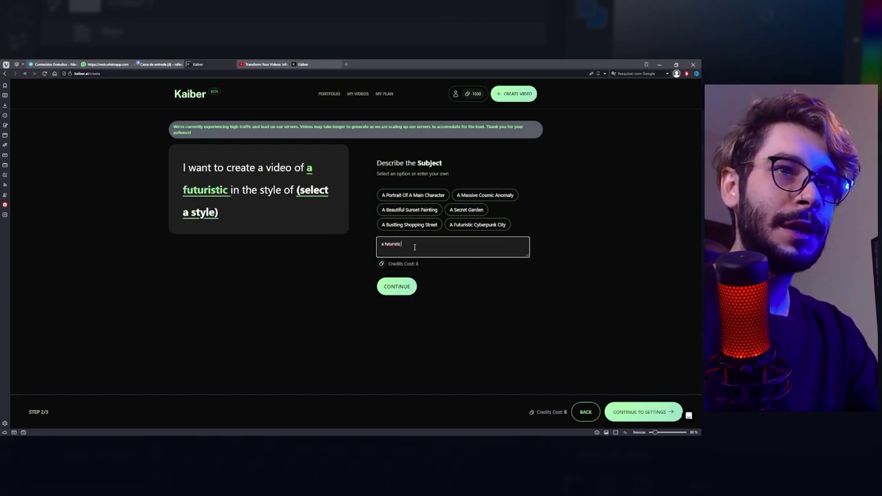
pyautogui.write('man in a cyberpunk world')
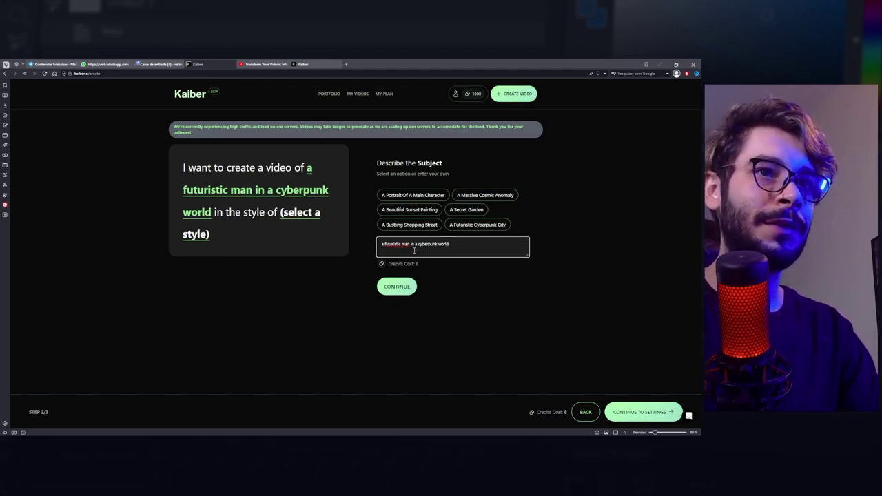
pyautogui.click(396, 286)
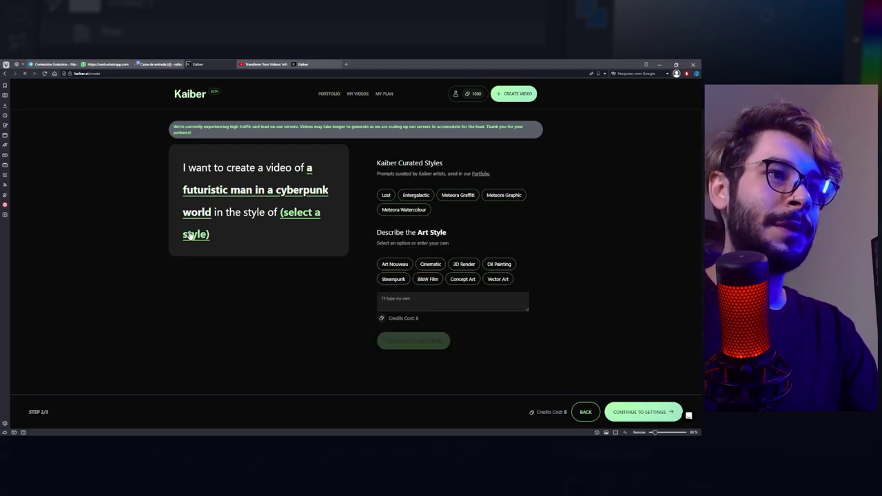
# Choose the 3D Render art style and continue to the Edit Settings step.
pyautogui.click(464, 269)
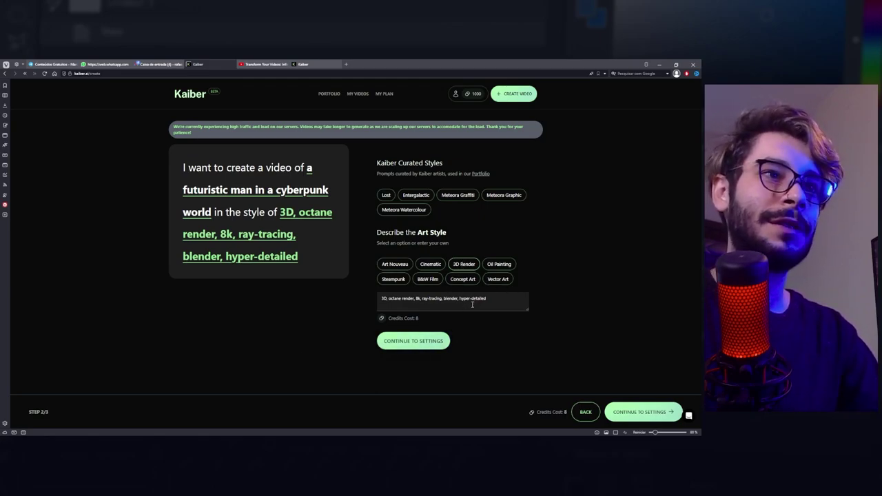
pyautogui.click(402, 343)
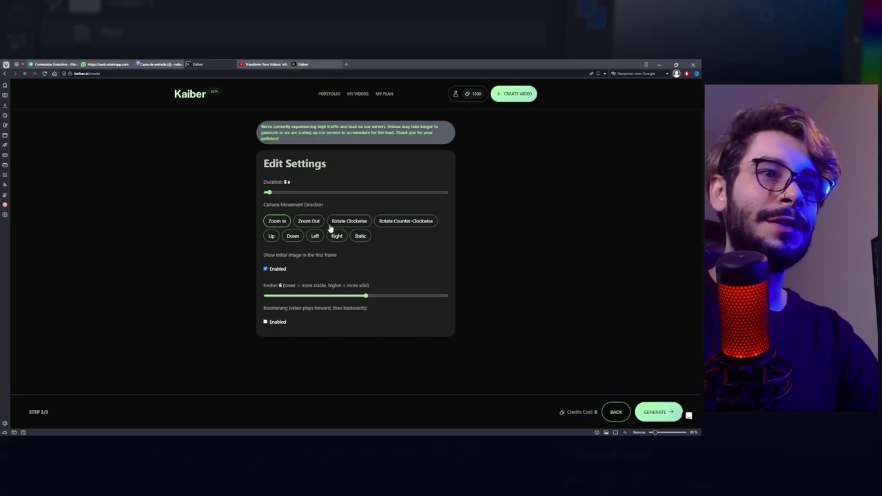
pyautogui.moveTo(267, 254); pyautogui.dragTo(329, 258)
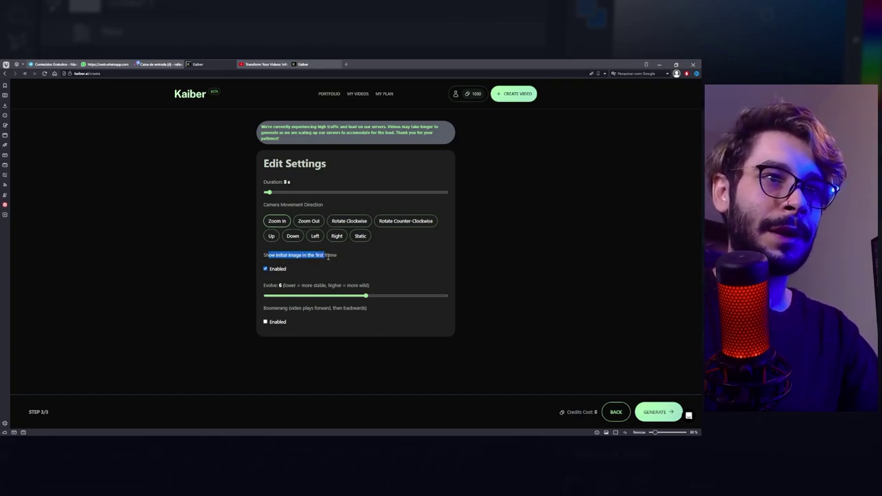
pyautogui.click(337, 259)
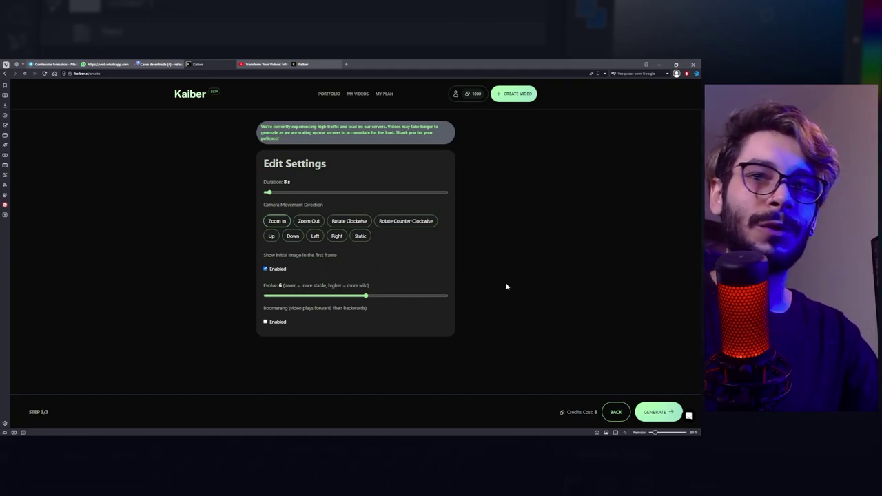
# Generate the cyberpunk video and download the finished result.
pyautogui.click(655, 411)
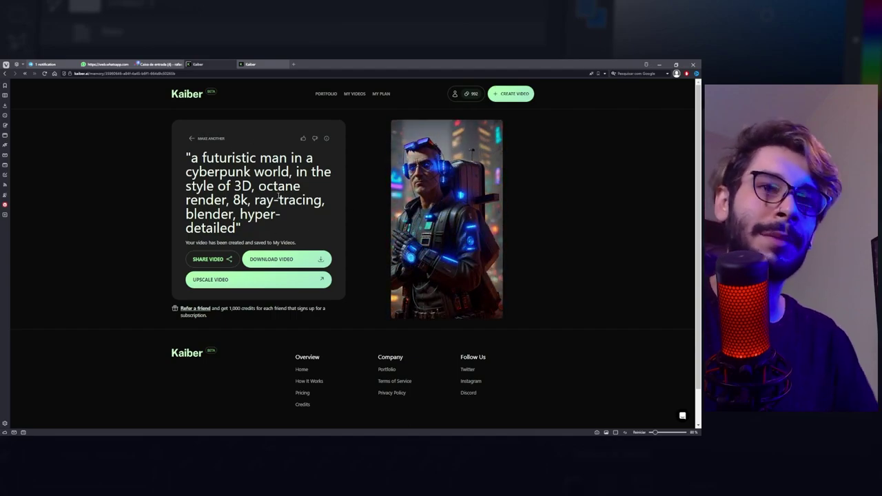
pyautogui.click(278, 260)
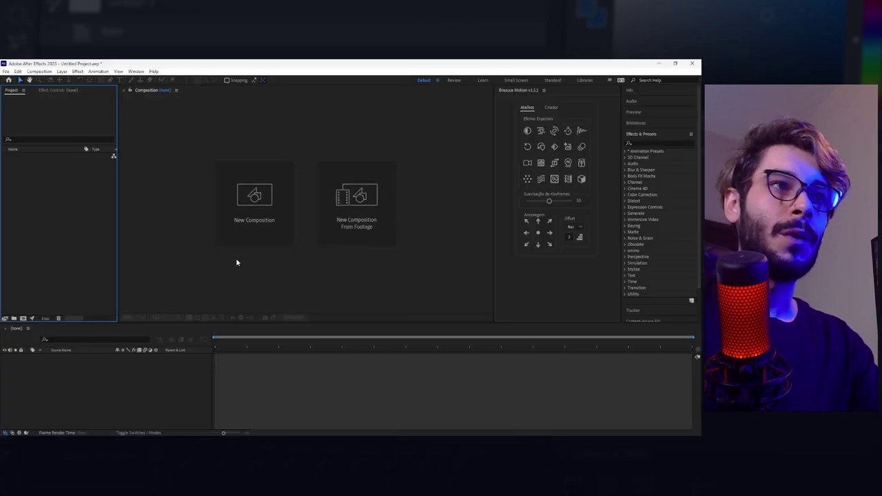
# Create a new composition from the empty project's context menu.
pyautogui.rightClick(71, 192)
pyautogui.click(96, 194)
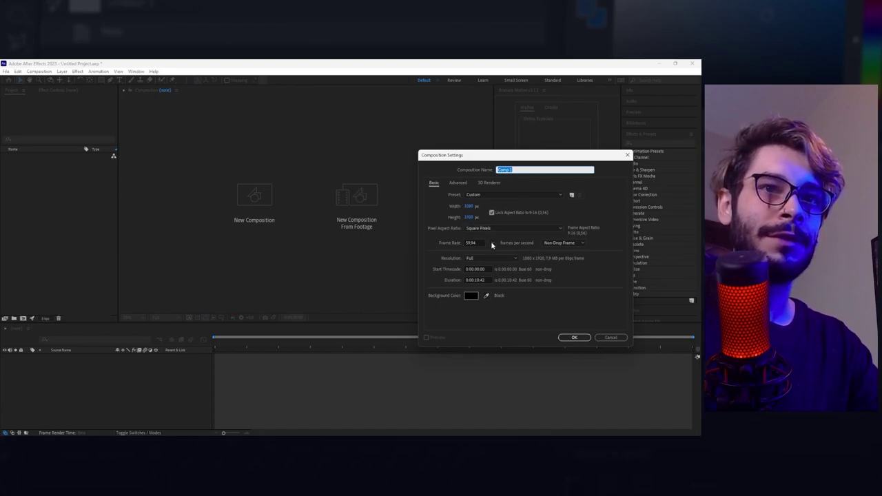
pyautogui.click(574, 337)
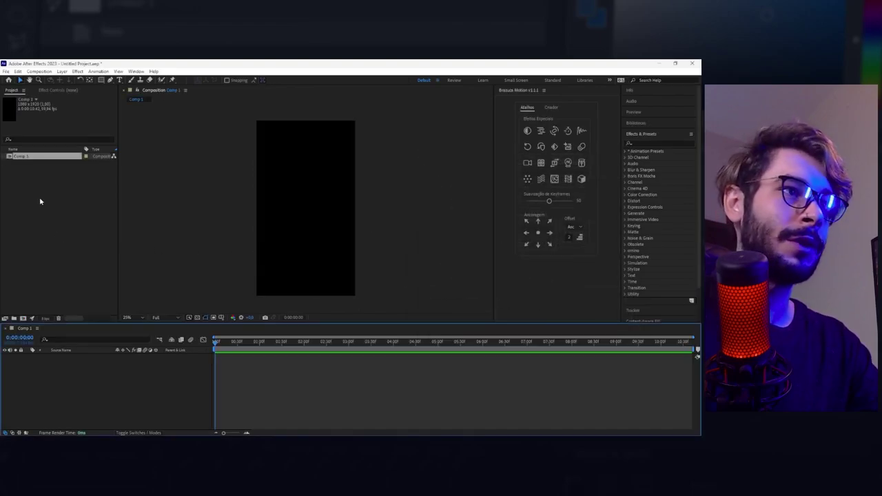
# Import IMG_3957.mov and Reuso.mp4 and place both in the composition timeline.
pyautogui.rightClick(40, 199)
pyautogui.click(207, 237)
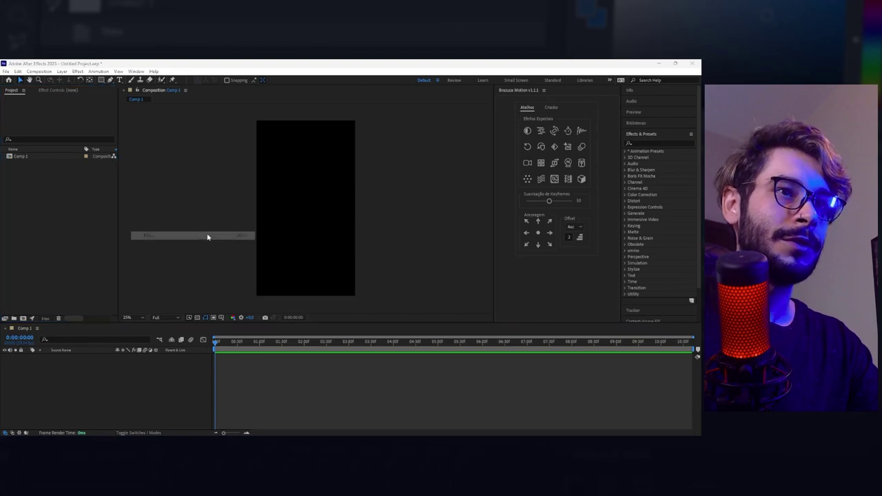
pyautogui.click(287, 309)
pyautogui.moveTo(40, 177); pyautogui.dragTo(62, 386)
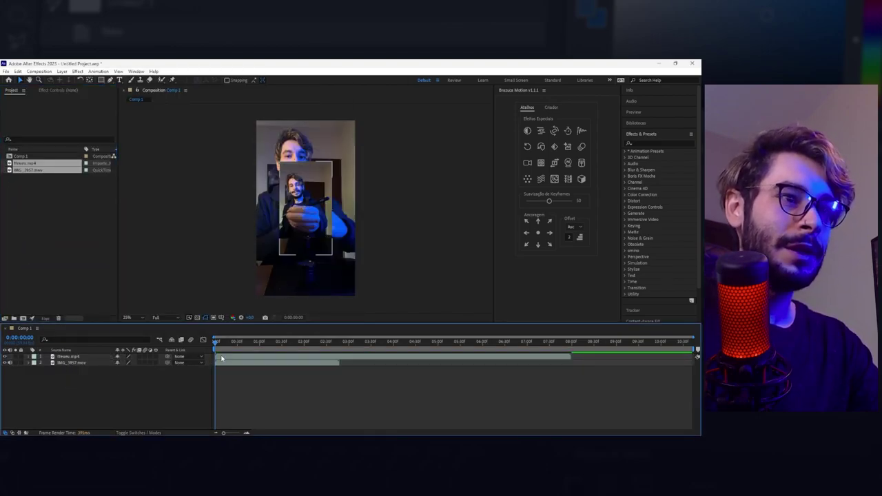
# Start Reuso.mp4 near 3 s, scale it to fill the vertical frame, and replay from the start.
pyautogui.moveTo(219, 359); pyautogui.dragTo(335, 357)
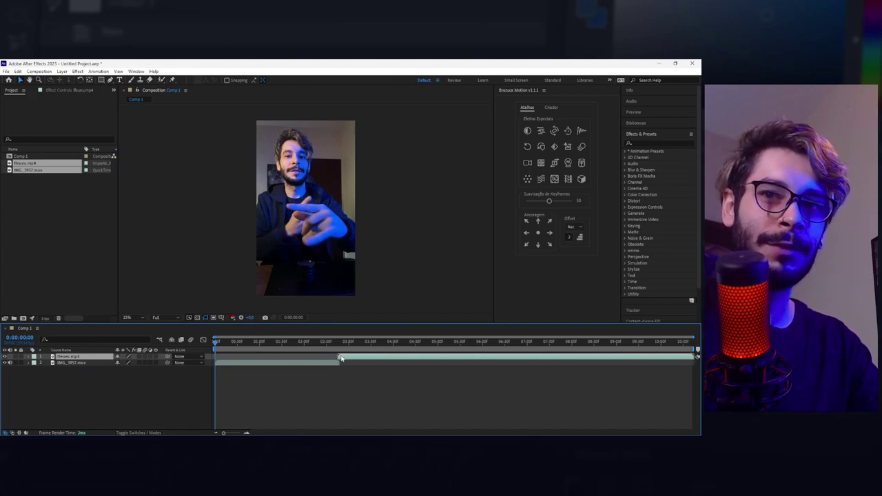
pyautogui.moveTo(297, 348); pyautogui.dragTo(348, 356)
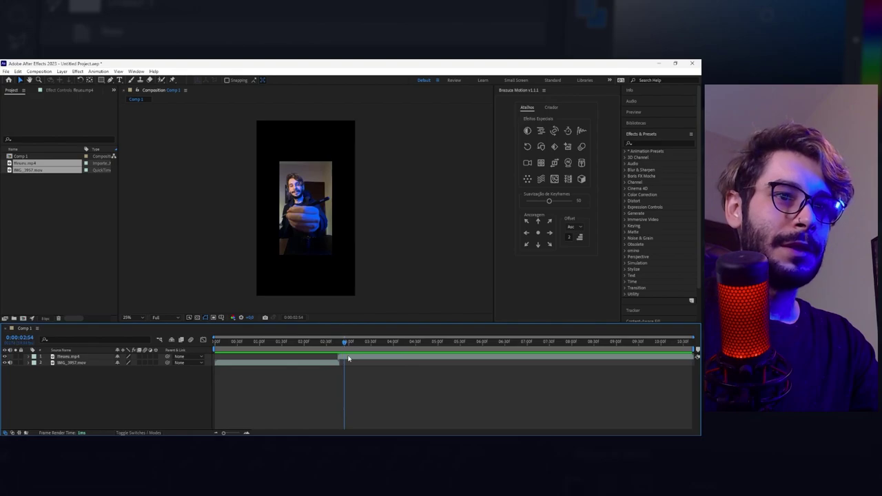
pyautogui.click(346, 359)
pyautogui.moveTo(334, 256); pyautogui.dragTo(355, 291)
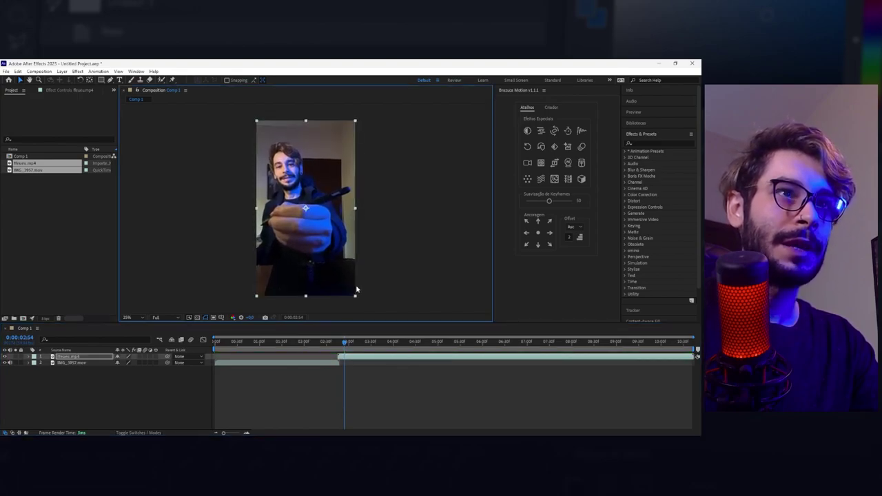
pyautogui.click(164, 345)
pyautogui.press('Home')
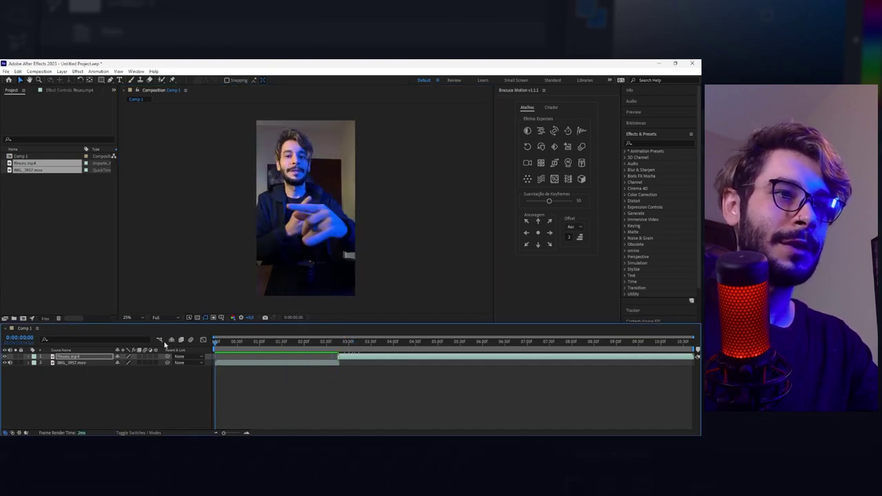